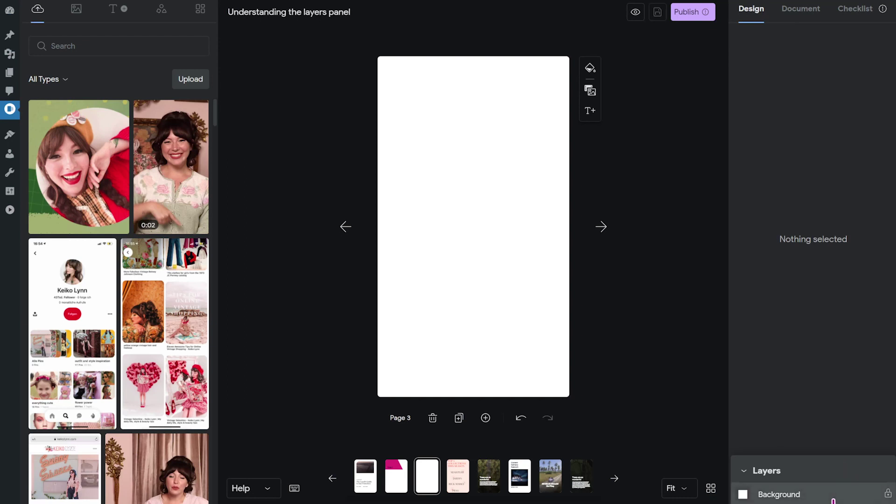
Add a Title 1 heading to the blank Page 3 and enlarge the layers list.
{"action": "left_click", "coordinate": [111, 11]}
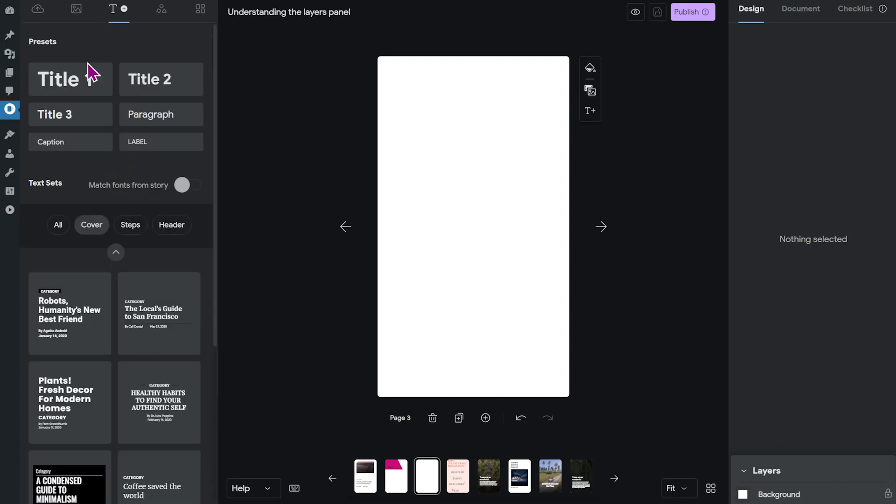
{"action": "left_click", "coordinate": [78, 89]}
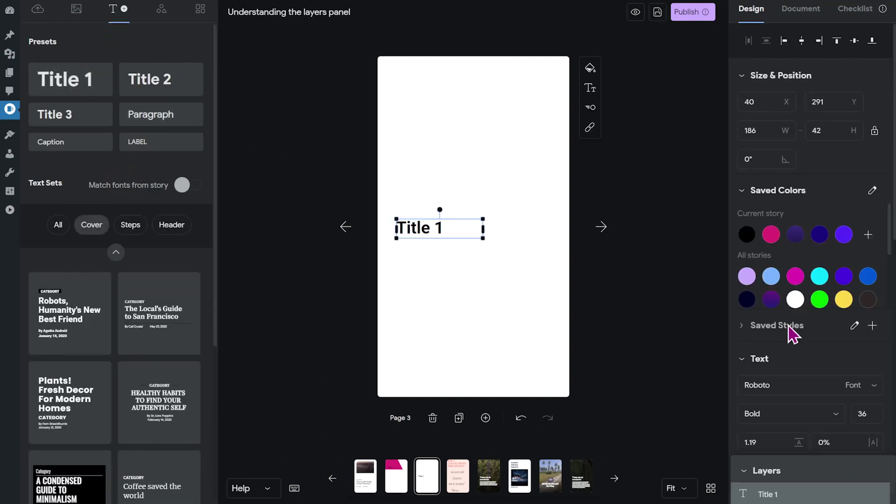
{"action": "left_click_drag", "start_coordinate": [840, 463], "coordinate": [829, 387]}
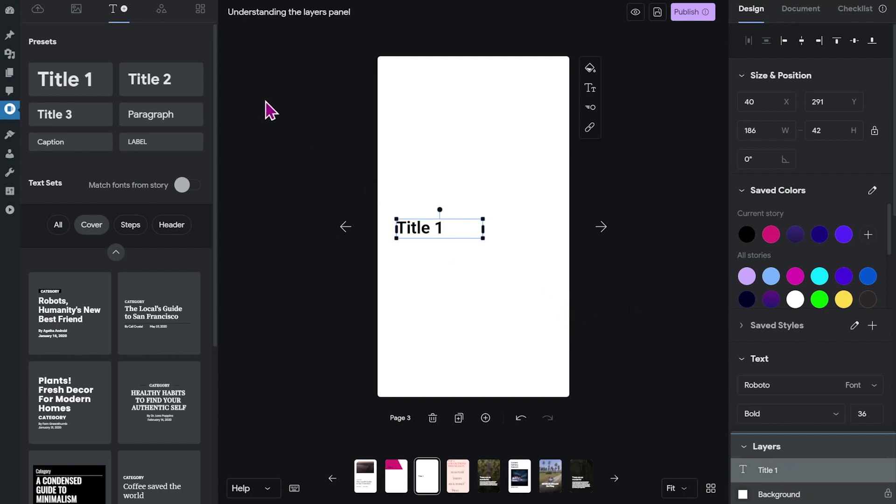
Add a triangle, place it centred above the title and colour it magenta from Saved Colors.
{"action": "left_click", "coordinate": [160, 14]}
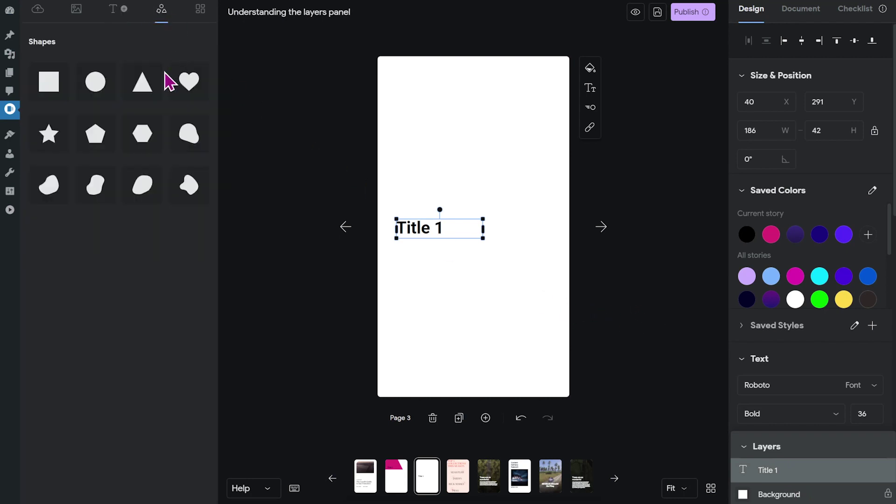
{"action": "left_click", "coordinate": [157, 89]}
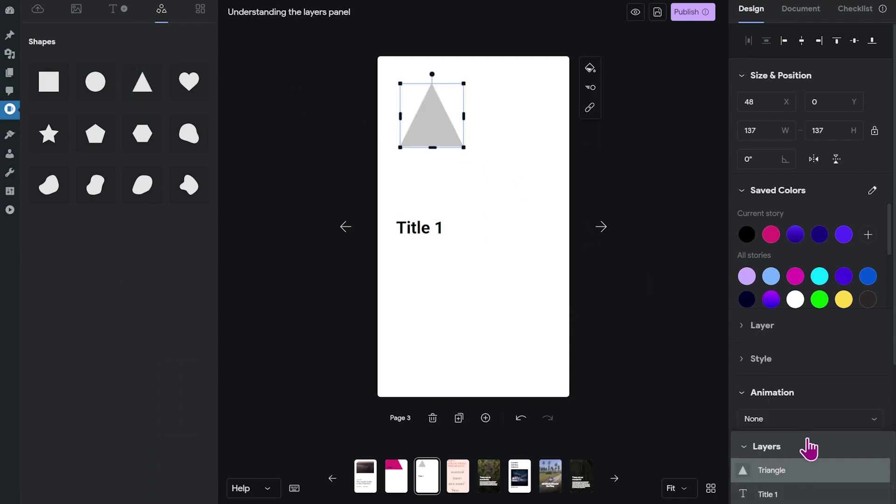
{"action": "left_click_drag", "start_coordinate": [803, 433], "coordinate": [802, 373]}
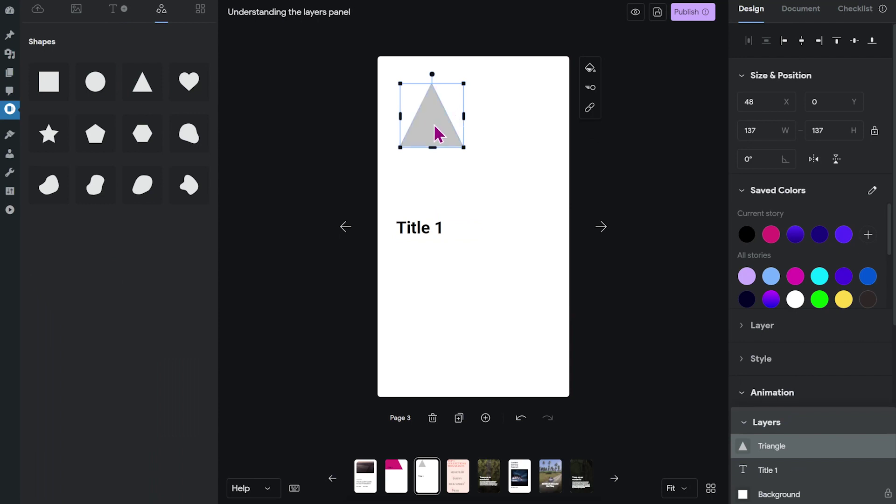
{"action": "left_click_drag", "start_coordinate": [436, 132], "coordinate": [482, 176]}
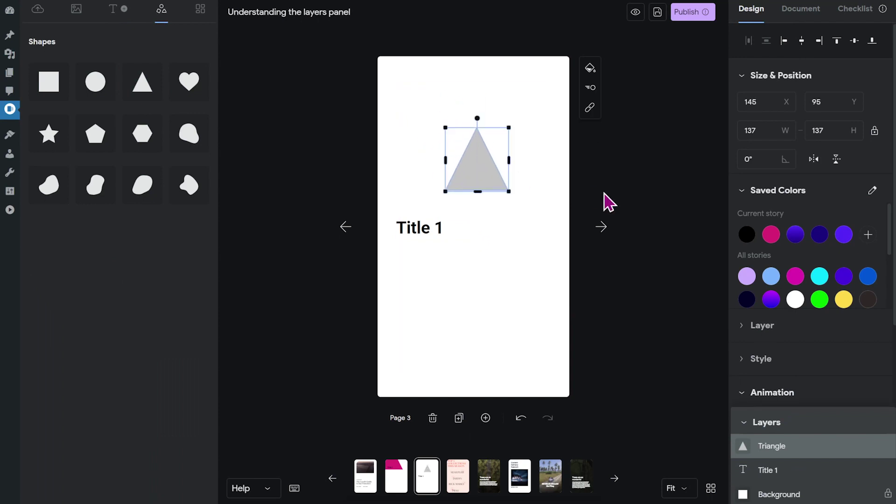
{"action": "left_click", "coordinate": [771, 235]}
{"action": "left_click_drag", "start_coordinate": [450, 187], "coordinate": [445, 183]}
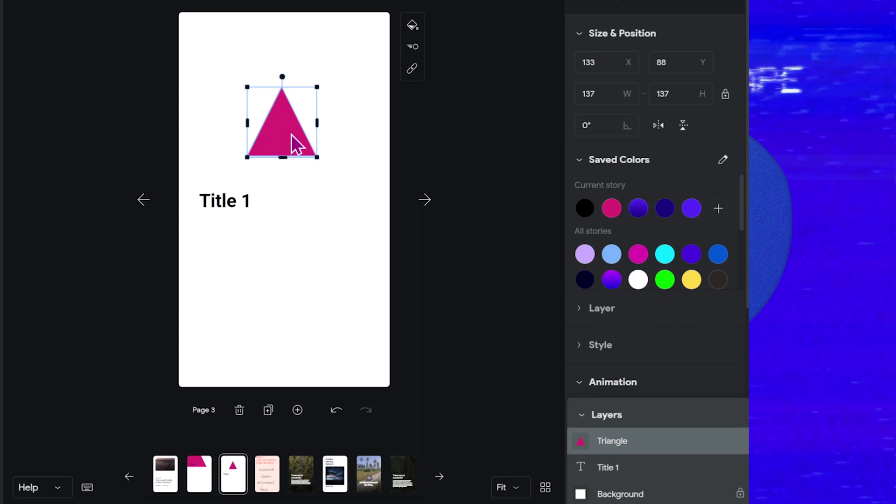
Move the magenta triangle onto Title 1 and put the Title 1 layer above Triangle.
{"action": "left_click_drag", "start_coordinate": [291, 134], "coordinate": [228, 198]}
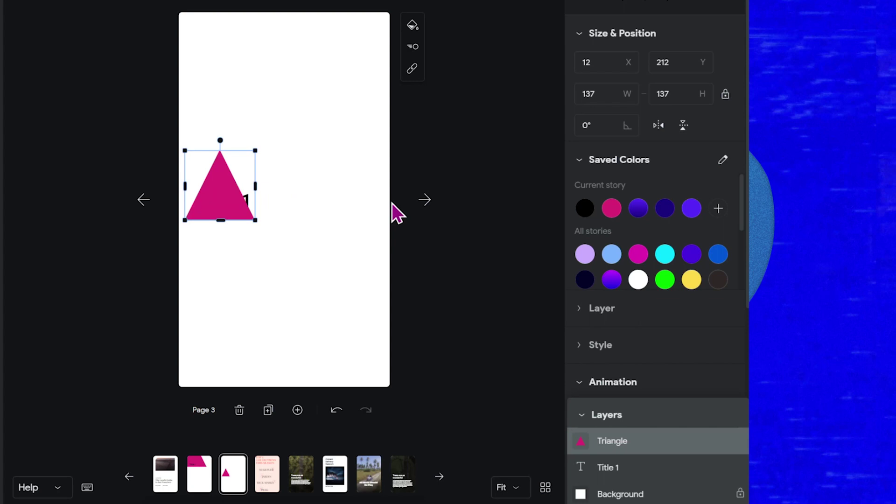
{"action": "left_click", "coordinate": [659, 474]}
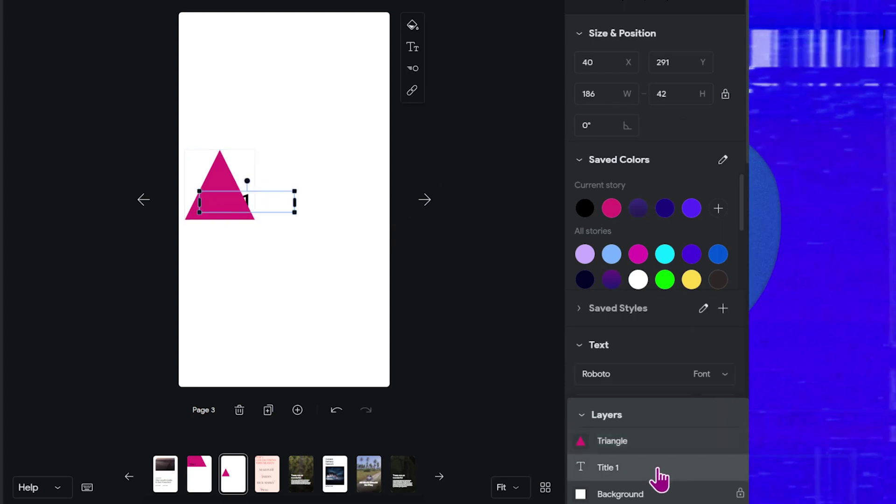
{"action": "left_click_drag", "start_coordinate": [648, 472], "coordinate": [646, 431]}
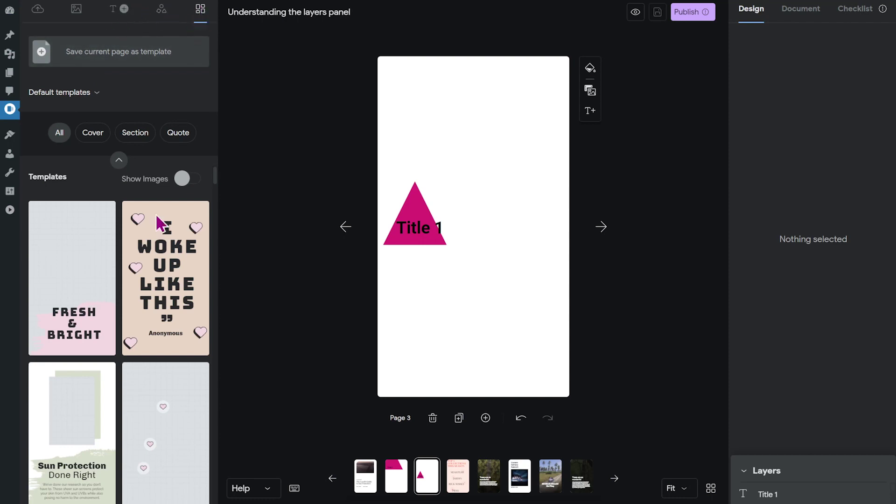
Scroll the page templates to the Top 5 Collections This Season card.
{"action": "scroll", "coordinate": [169, 326], "scroll_direction": "down", "scroll_amount": 10}
{"action": "scroll", "coordinate": [169, 325], "scroll_direction": "down", "scroll_amount": 15}
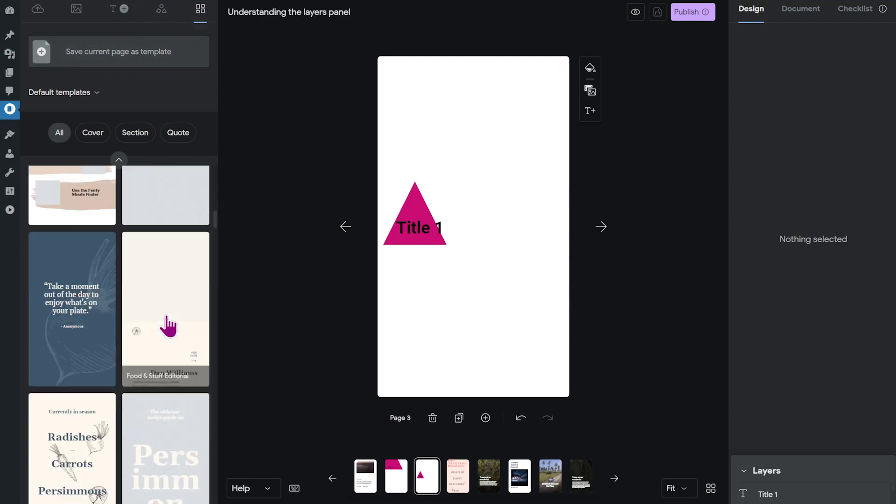
{"action": "scroll", "coordinate": [168, 326], "scroll_direction": "down", "scroll_amount": 15}
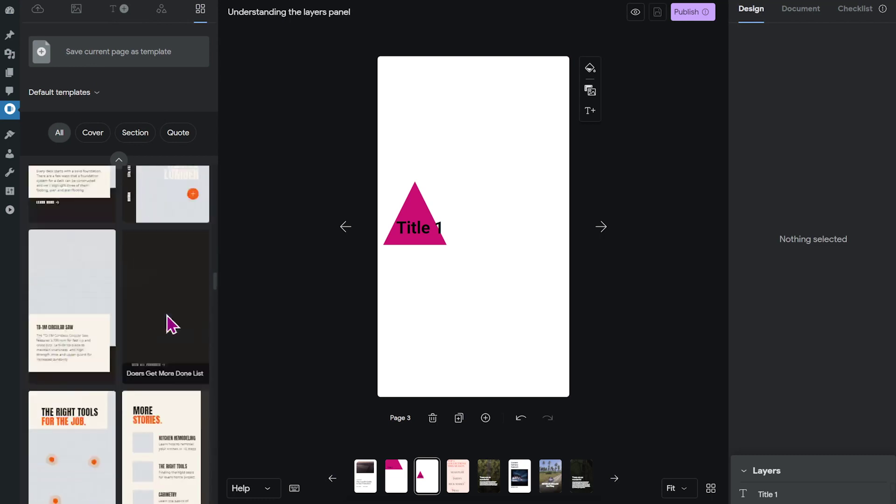
{"action": "scroll", "coordinate": [168, 325], "scroll_direction": "down", "scroll_amount": 15}
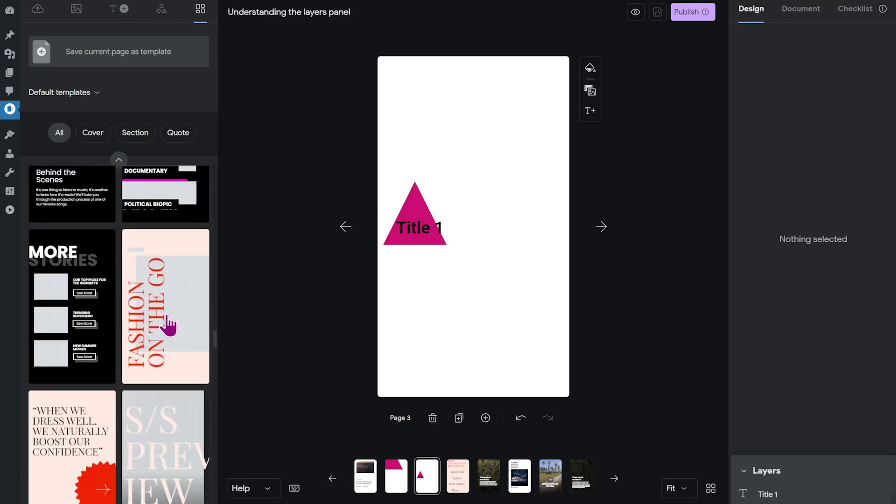
{"action": "scroll", "coordinate": [169, 325], "scroll_direction": "up", "scroll_amount": 3}
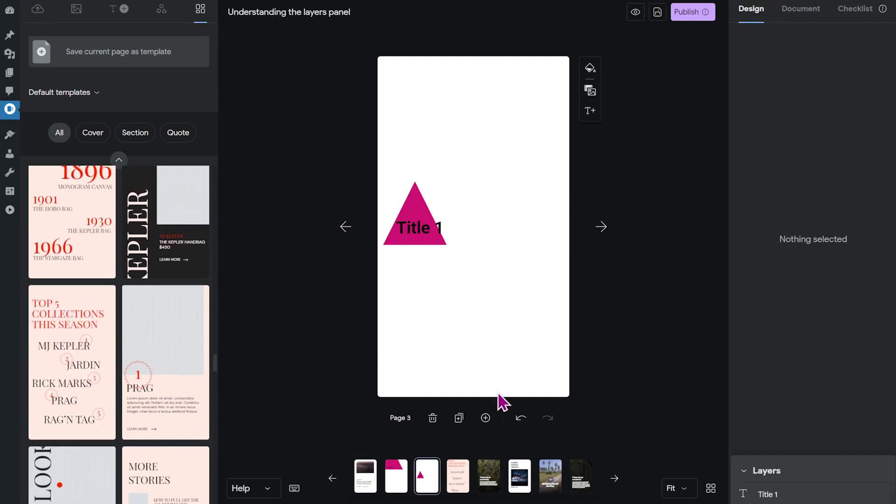
Add a blank Page 4, then a Page 5 from the Top 5 Collections This Season template.
{"action": "left_click", "coordinate": [486, 418]}
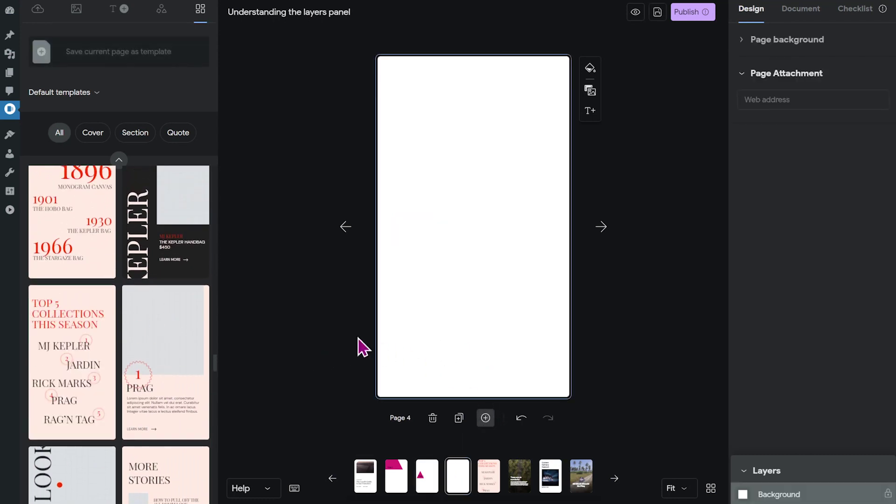
{"action": "left_click", "coordinate": [88, 341]}
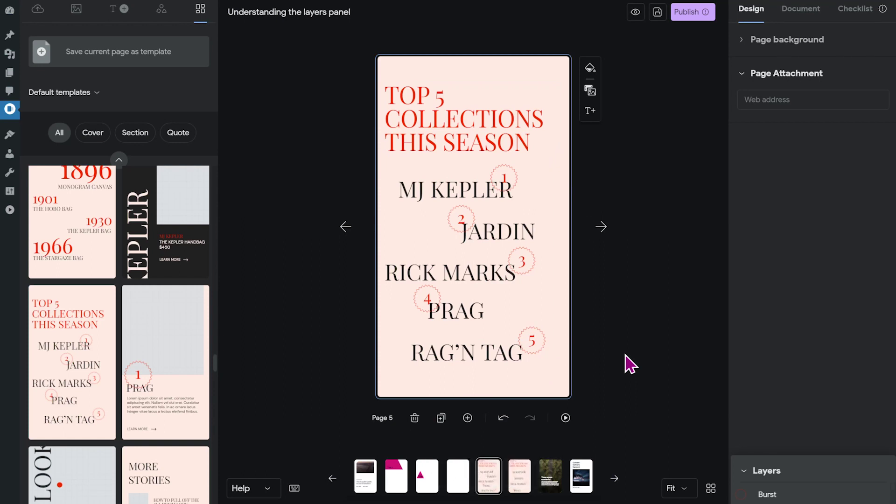
Delete the RAG'N TAG entry and its burst, then respace PRAG, RICK MARKS and JARDIN.
{"action": "left_click_drag", "start_coordinate": [633, 396], "coordinate": [464, 329]}
{"action": "key", "text": "Delete"}
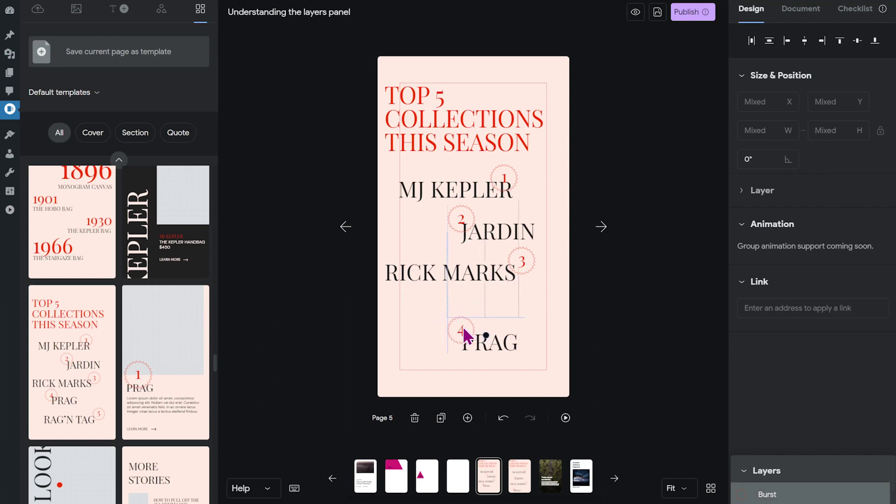
{"action": "left_click", "coordinate": [547, 306]}
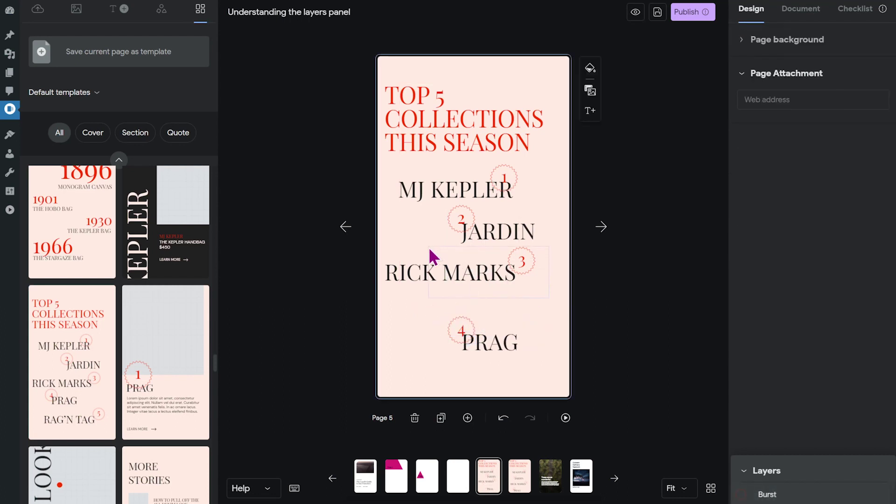
{"action": "left_click_drag", "start_coordinate": [428, 247], "coordinate": [429, 247]}
{"action": "left_click_drag", "start_coordinate": [525, 266], "coordinate": [532, 278]}
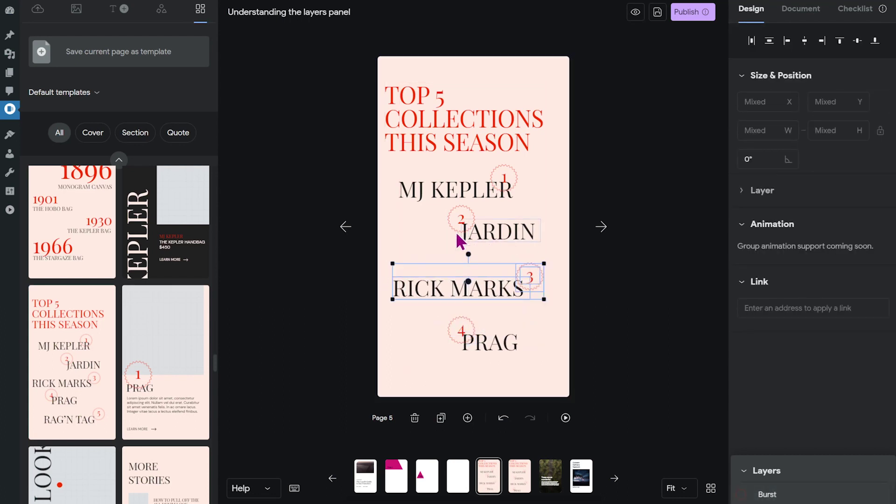
{"action": "left_click_drag", "start_coordinate": [424, 227], "coordinate": [469, 243]}
{"action": "left_click", "coordinate": [650, 312]}
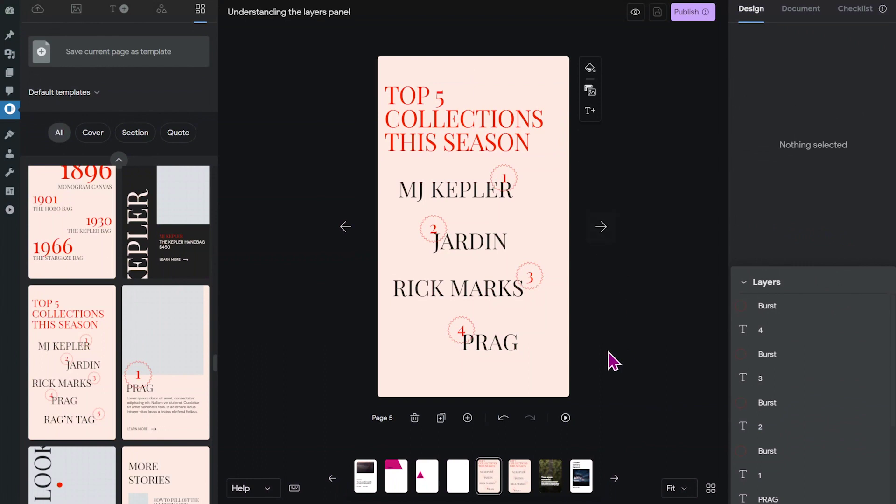
Change the page heading to 'TOP 4 Collections This Season'.
{"action": "left_click", "coordinate": [433, 102]}
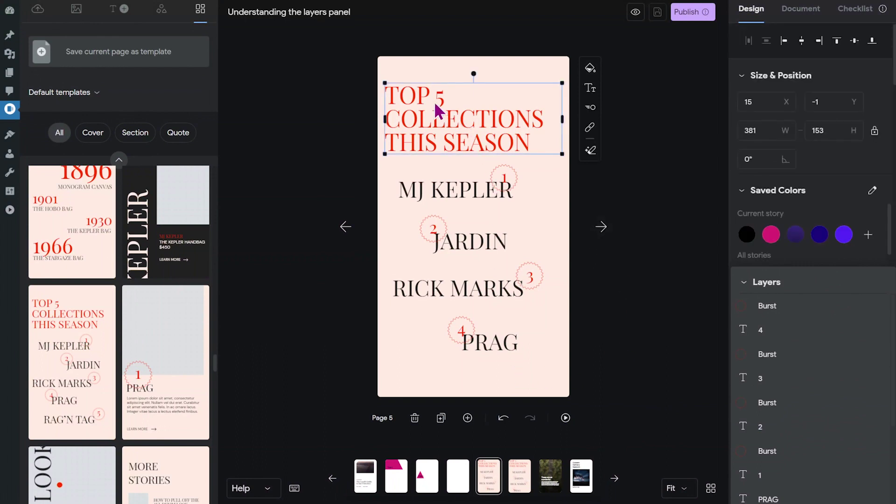
{"action": "left_click", "coordinate": [450, 96]}
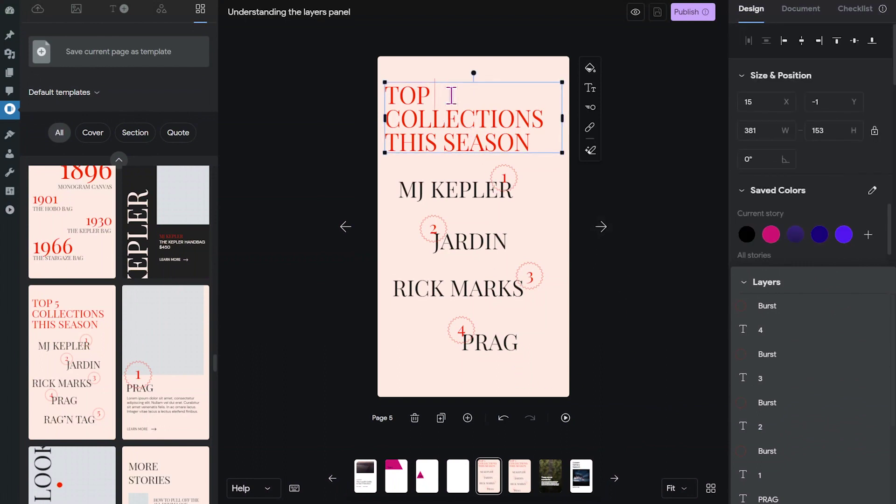
{"action": "left_click", "coordinate": [680, 347]}
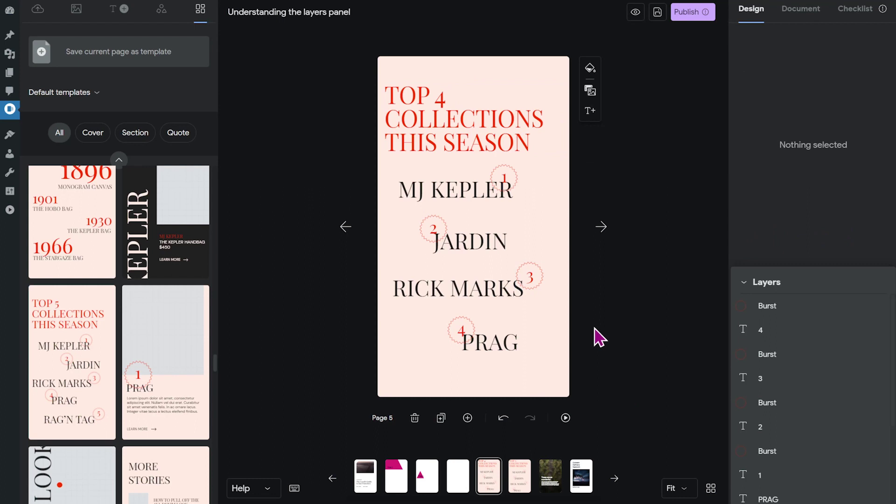
Select the 3 burst, enlarge the Layers panel, then select the 3 number text layer.
{"action": "left_click", "coordinate": [537, 285]}
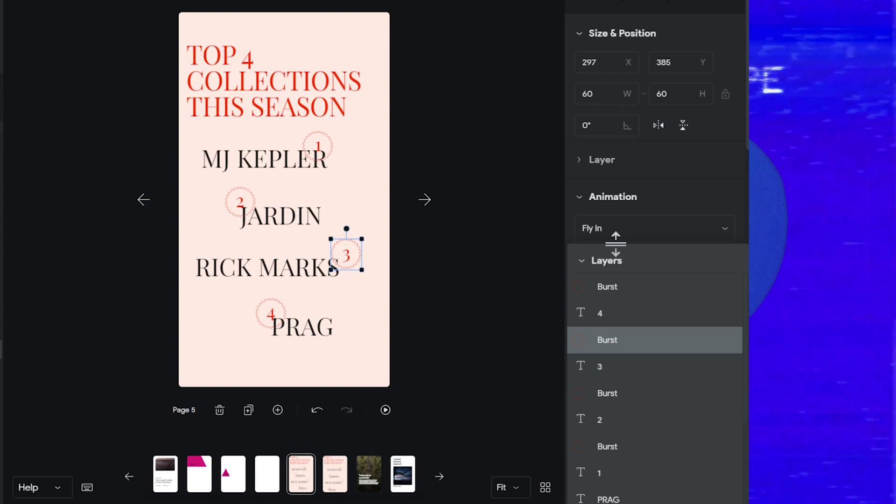
{"action": "left_click_drag", "start_coordinate": [615, 243], "coordinate": [614, 200]}
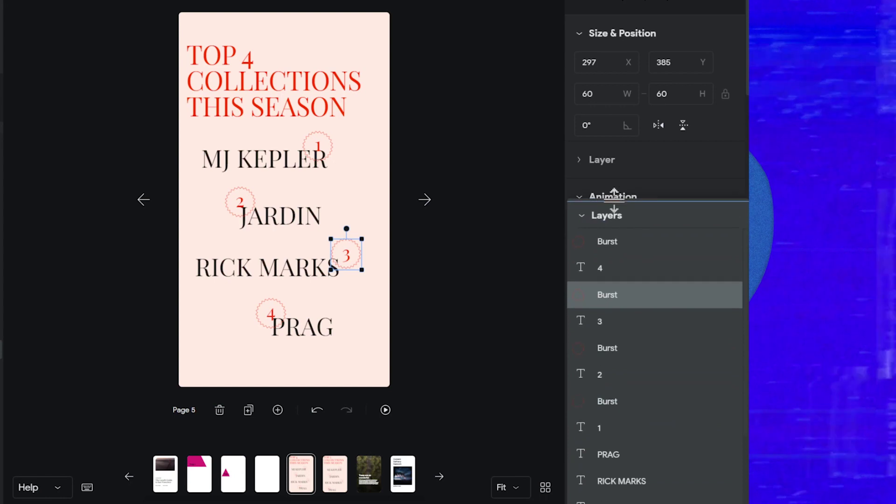
{"action": "left_click", "coordinate": [638, 328]}
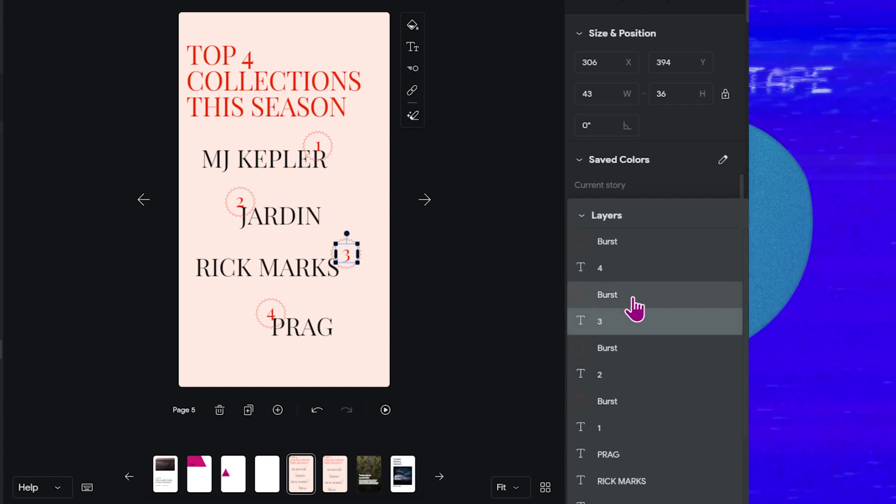
Add the 3 burst to the selection alongside the 3 number text.
{"action": "left_click", "coordinate": [621, 301], "text": "shift"}
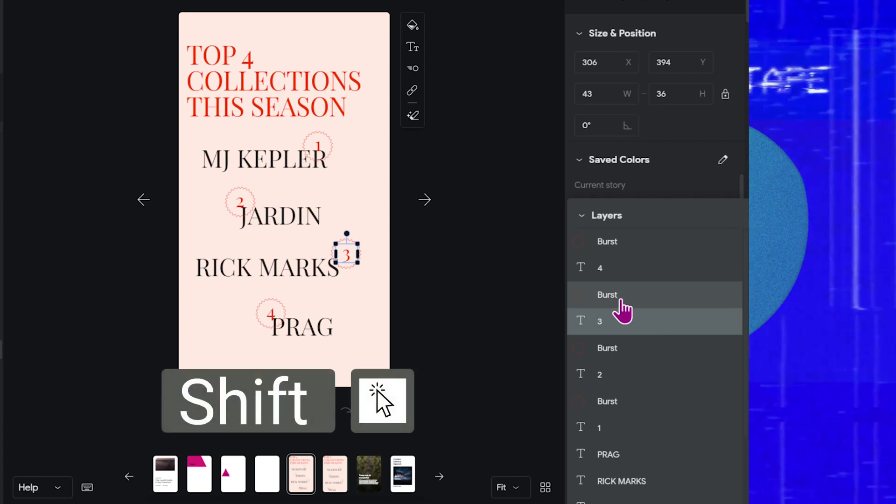